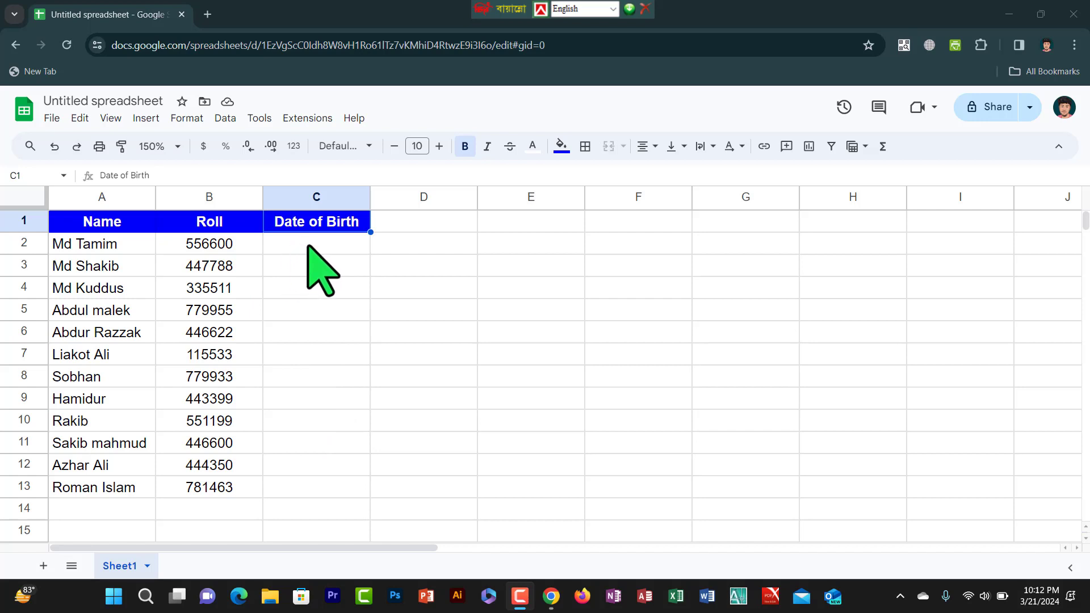
click(308, 246)
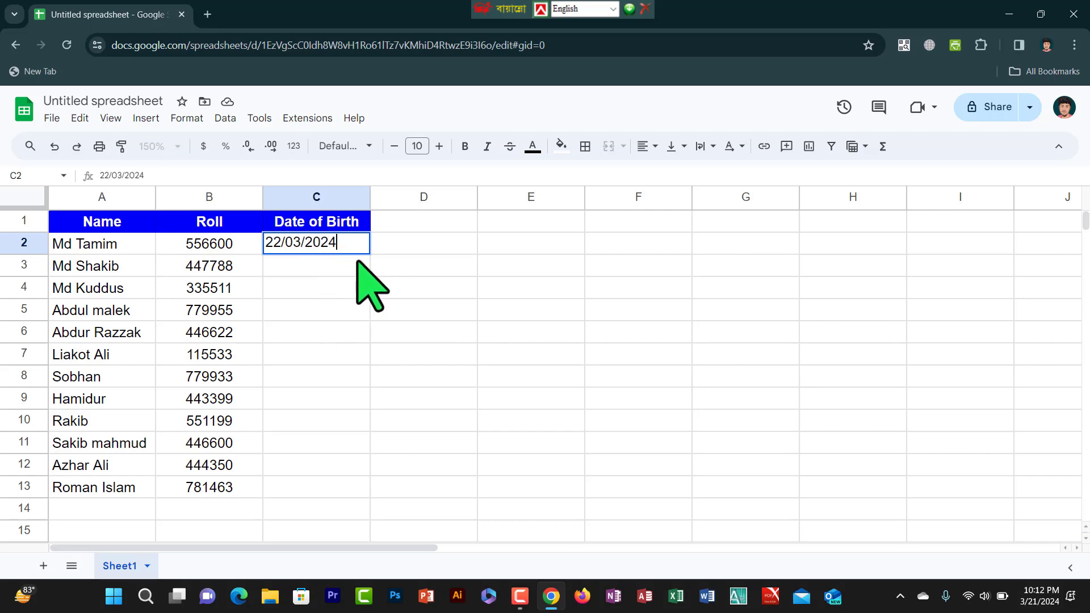
click(341, 270)
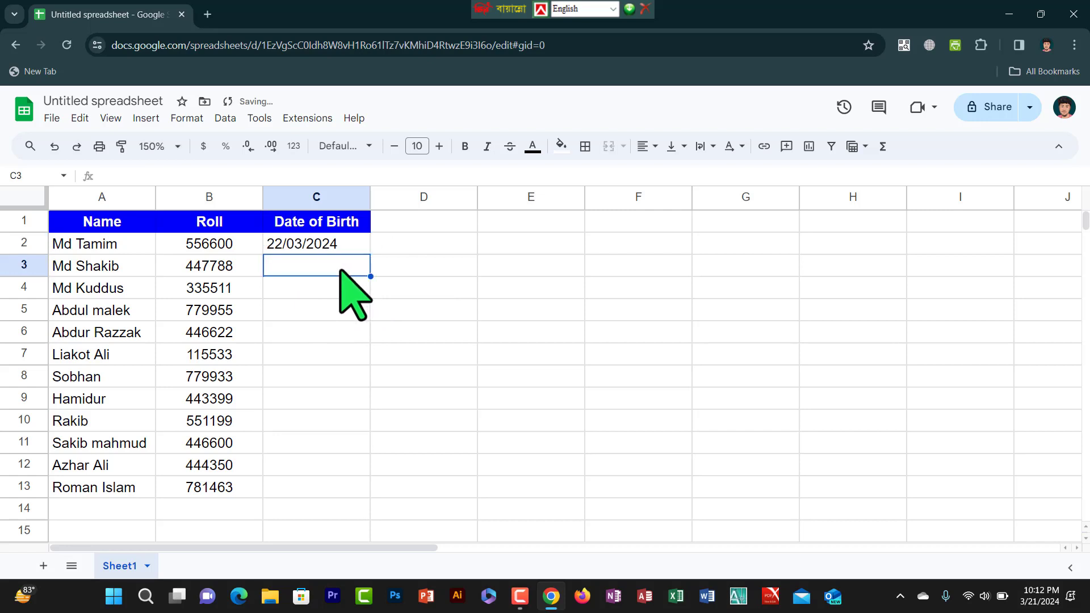
double_click(339, 269)
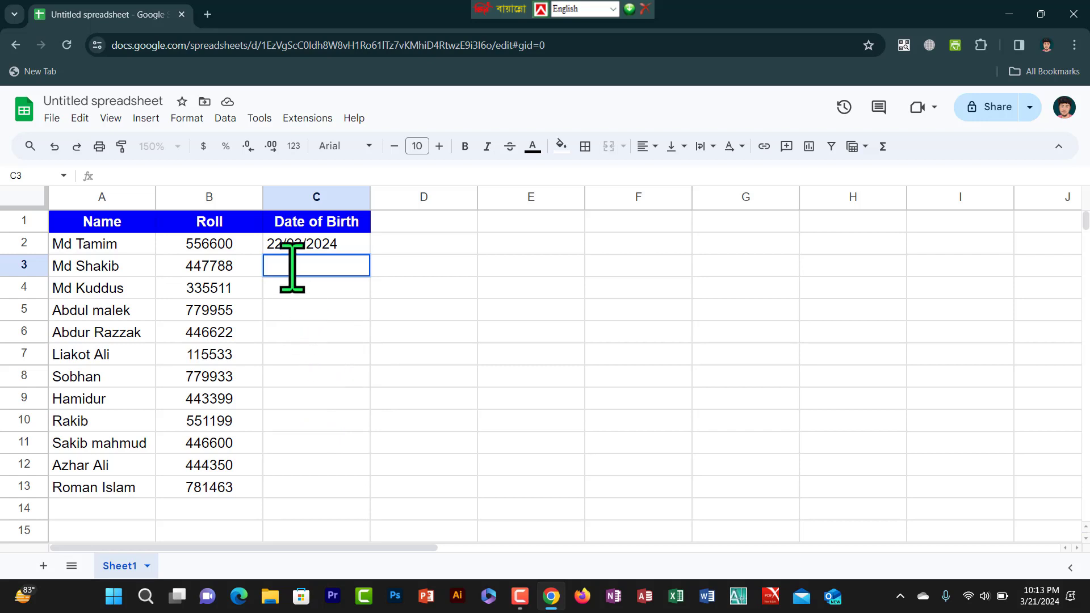
click(340, 248)
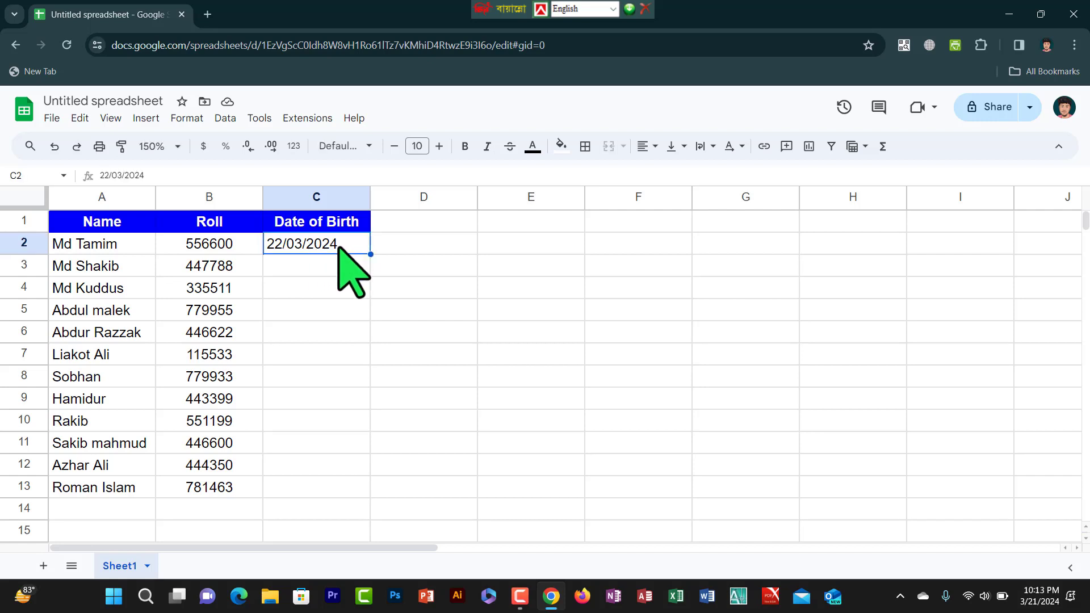
double_click(339, 248)
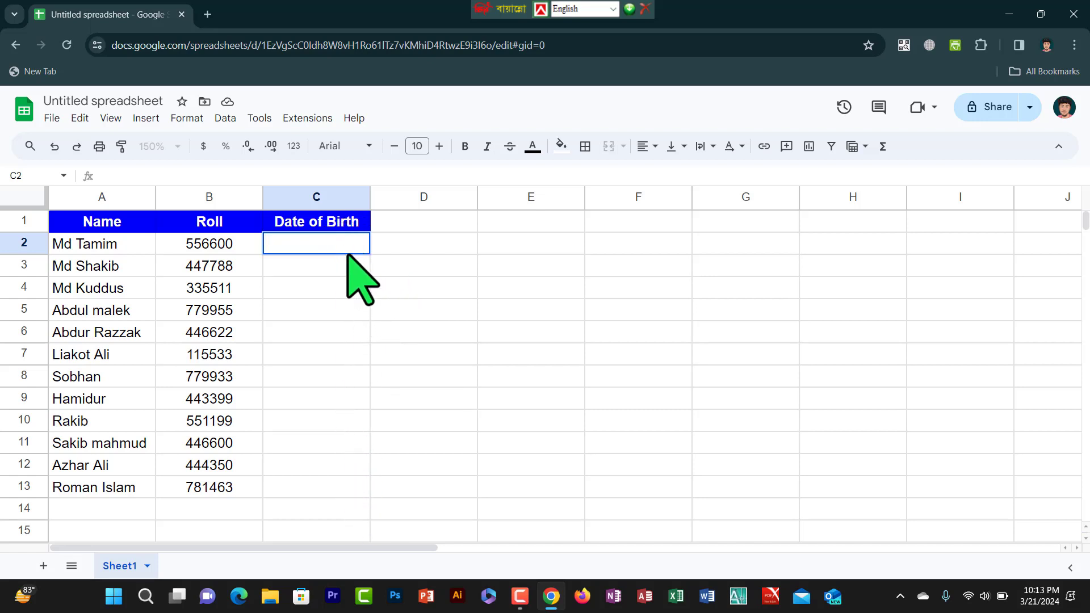
click(376, 265)
Add a data validation rule to C2:C13 with the criteria Is valid date, rejecting invalid input
click(338, 251)
drag(338, 250, 355, 483)
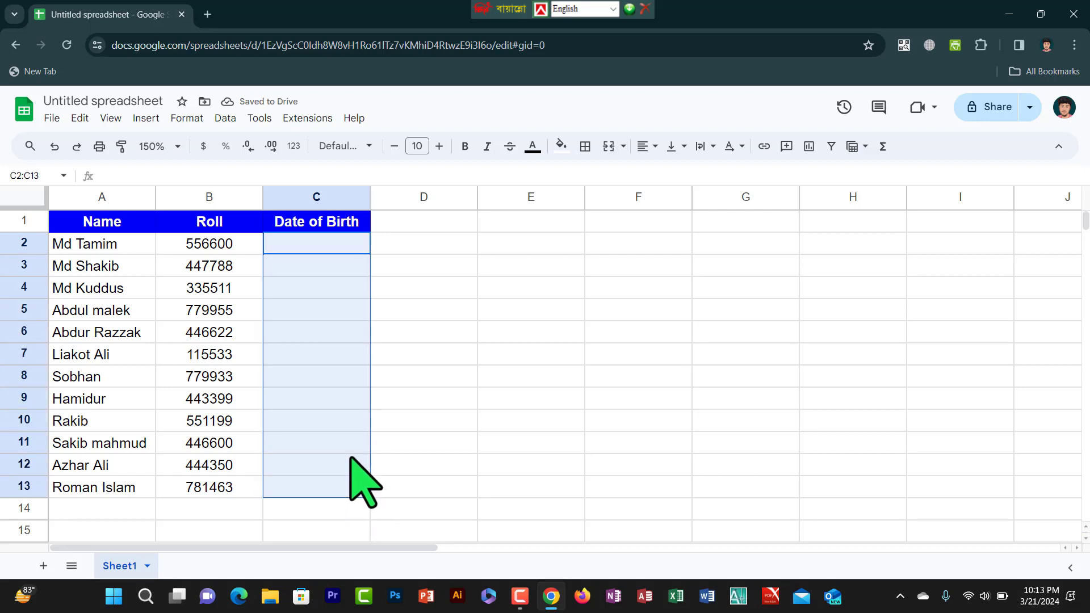
click(225, 118)
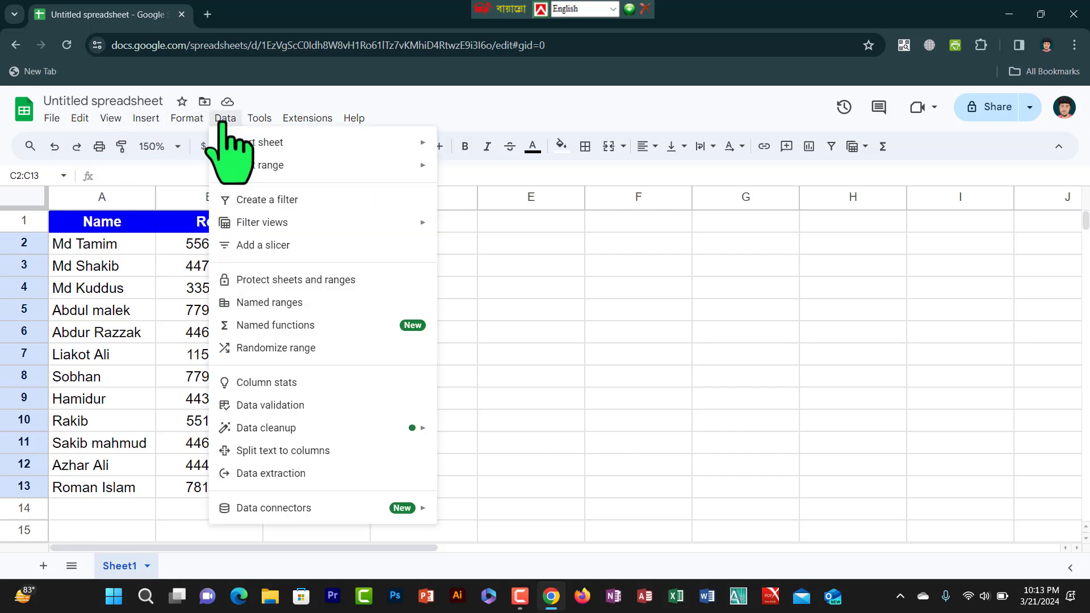
click(277, 406)
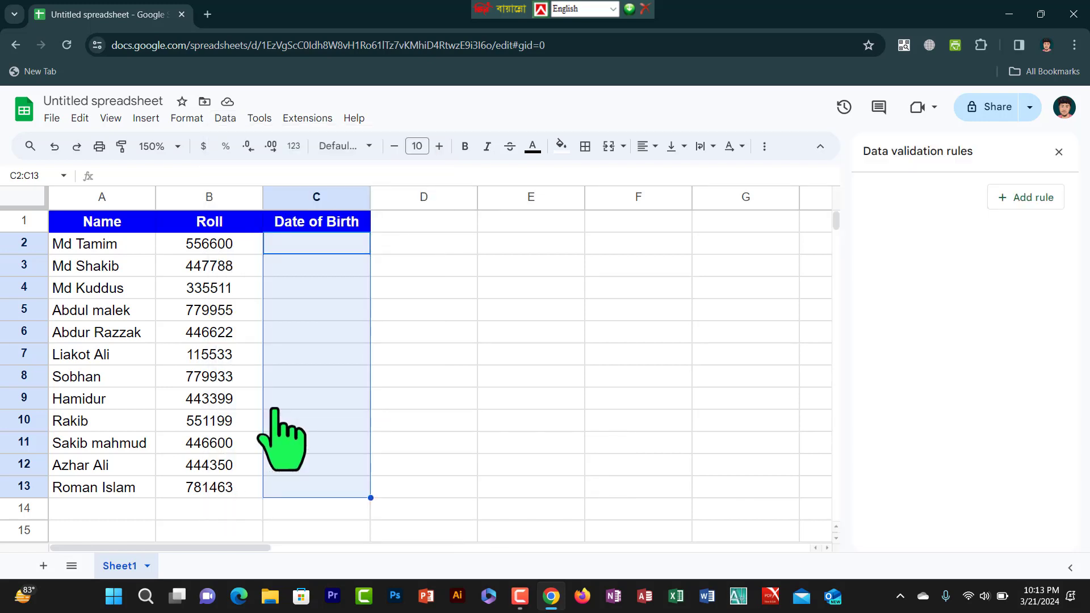
click(1013, 197)
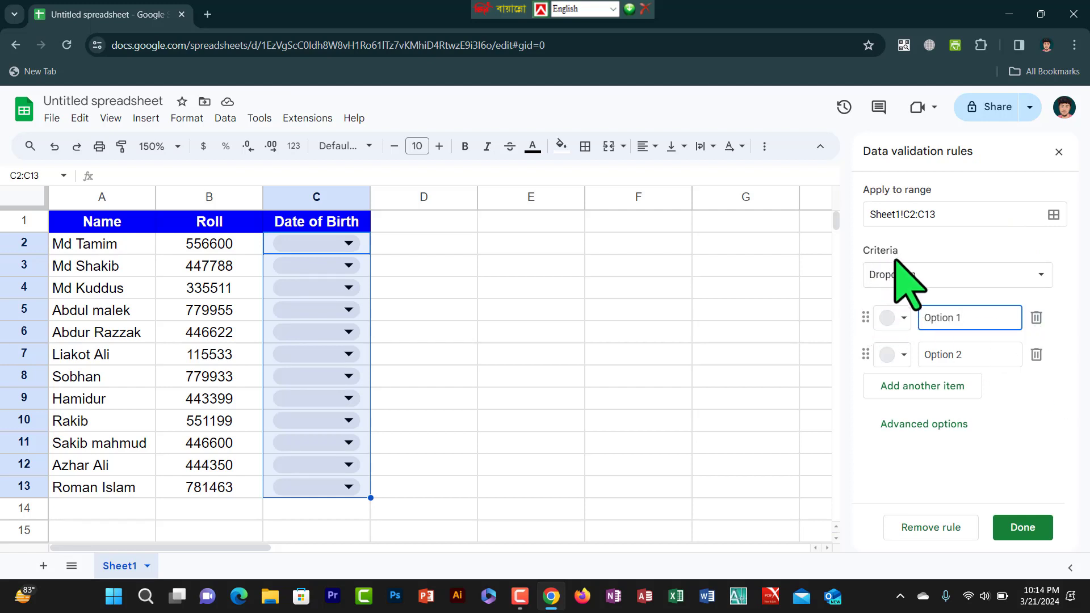
click(1040, 277)
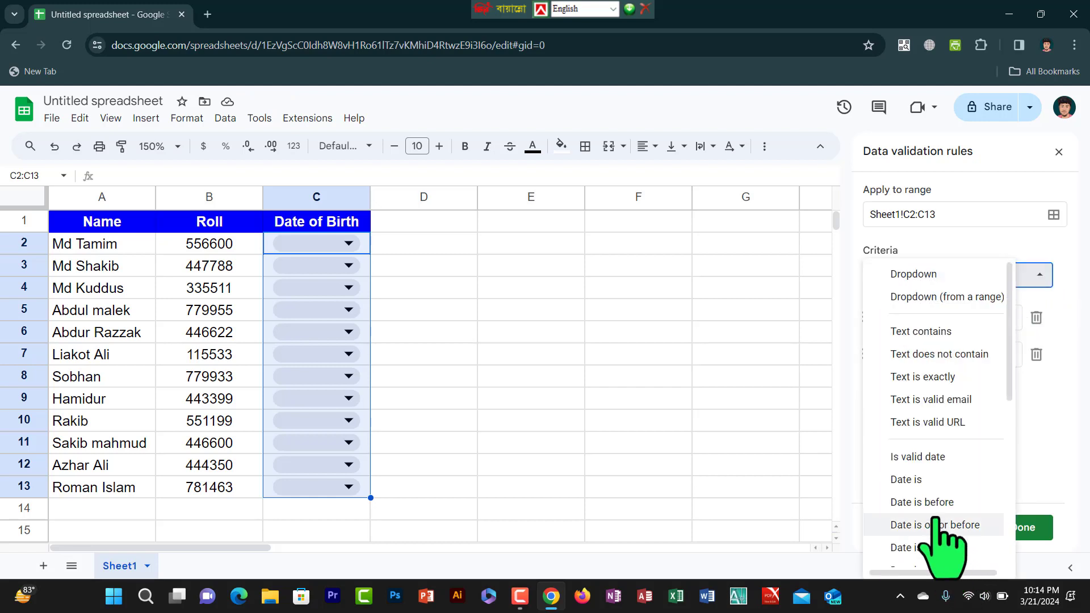
click(924, 457)
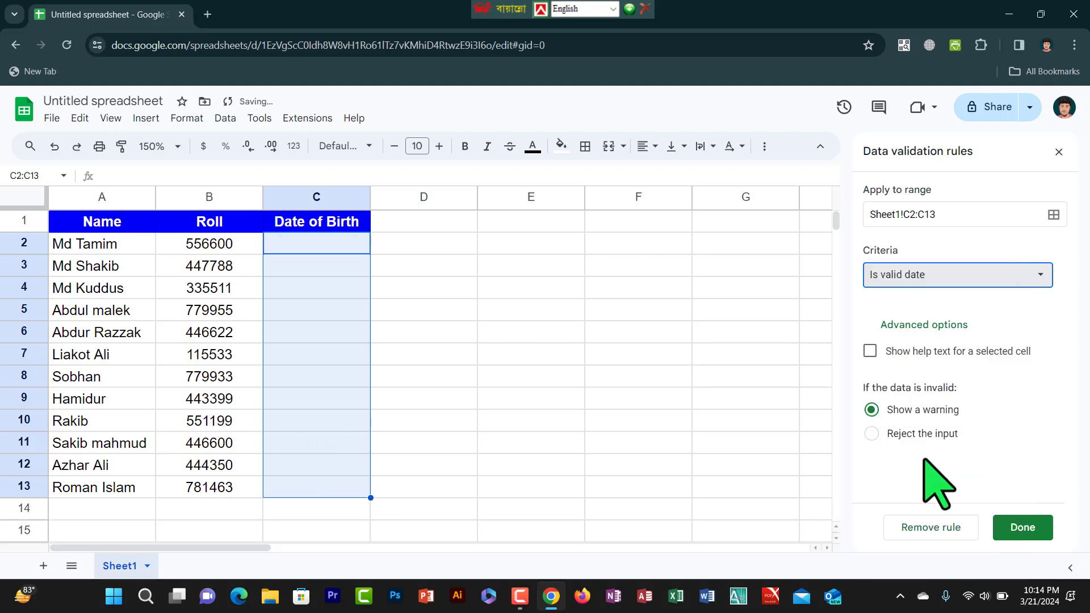
click(872, 435)
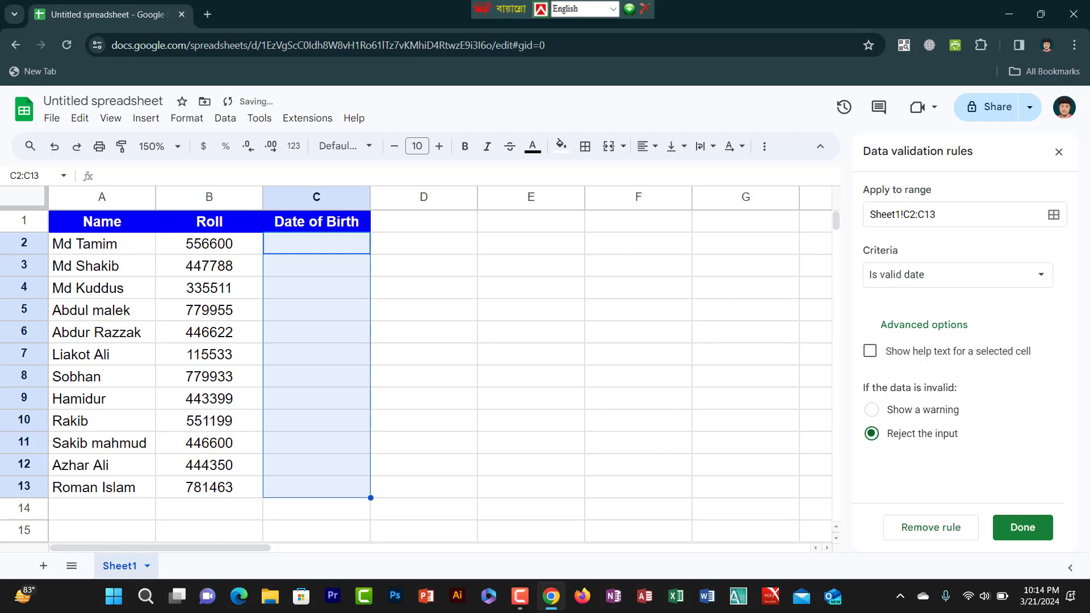
click(1023, 528)
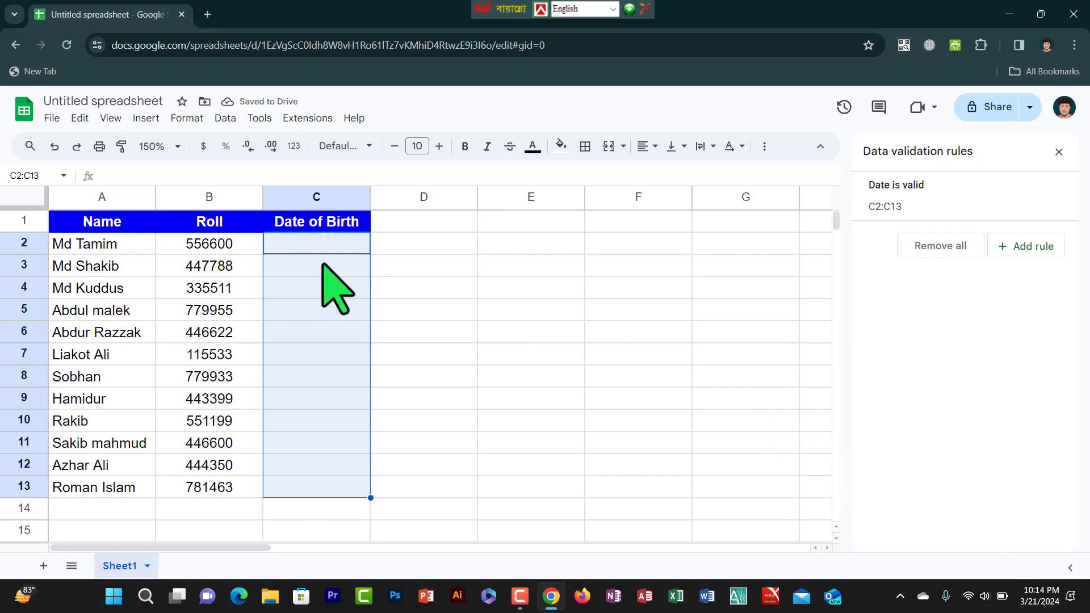
Check the calendar date picker in the Date of Birth column by opening it in cells C2 and C10
click(403, 253)
click(315, 245)
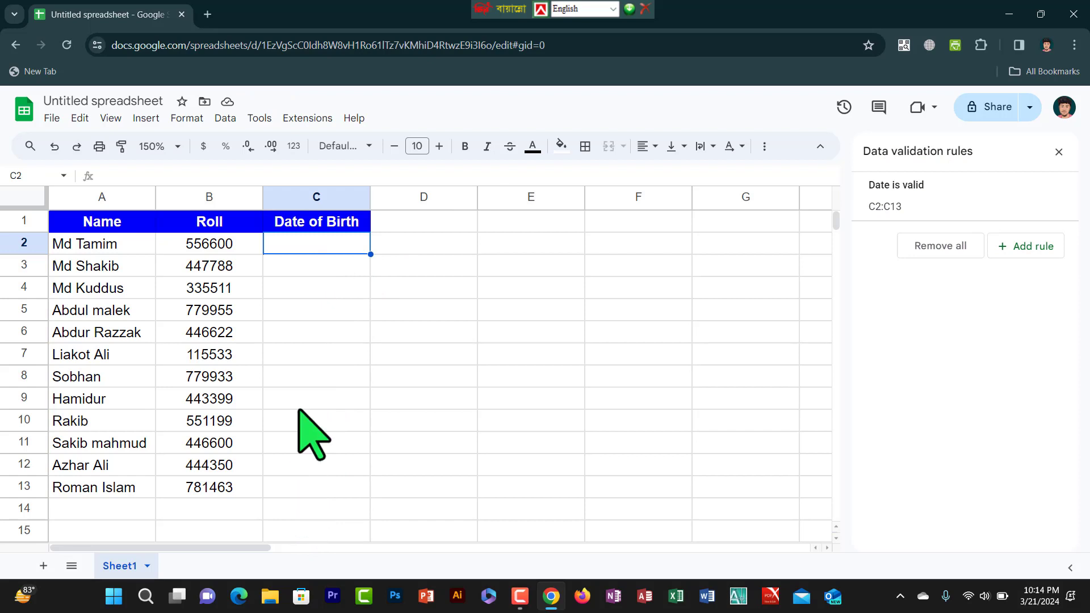
double_click(315, 246)
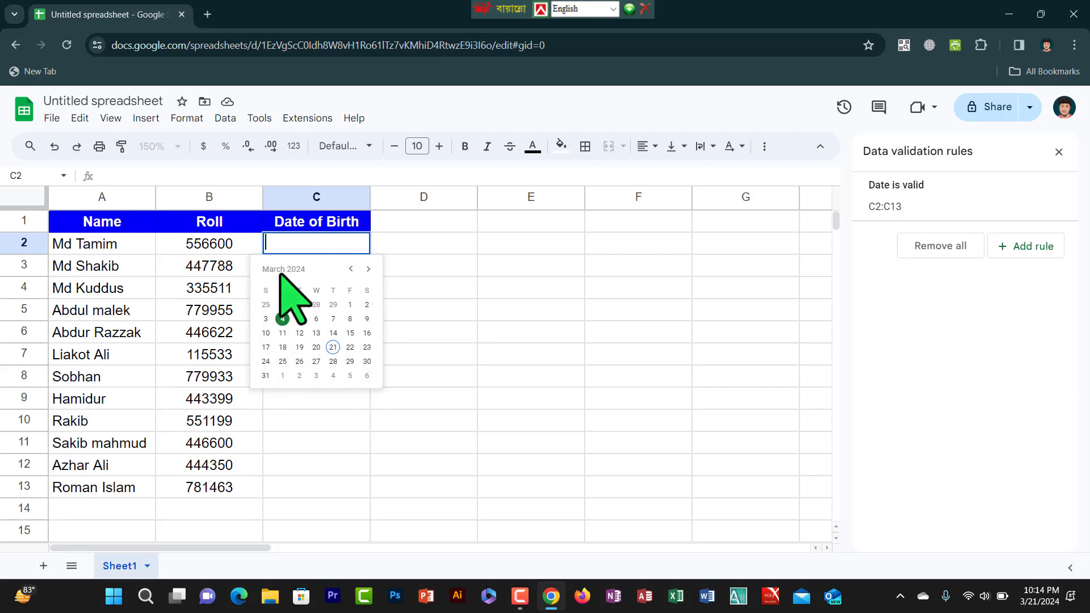
click(427, 265)
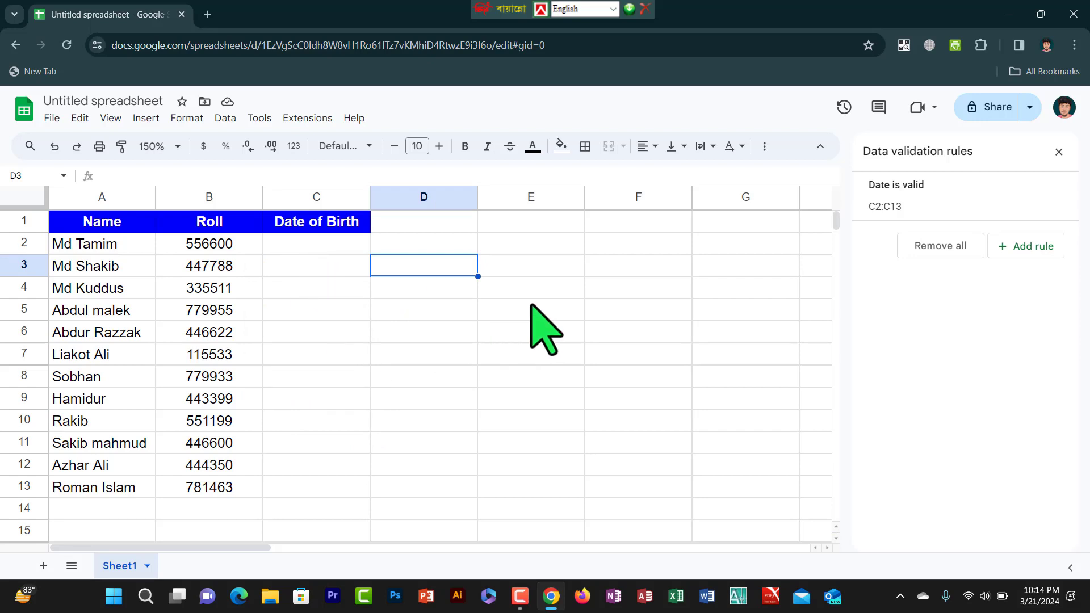
click(521, 288)
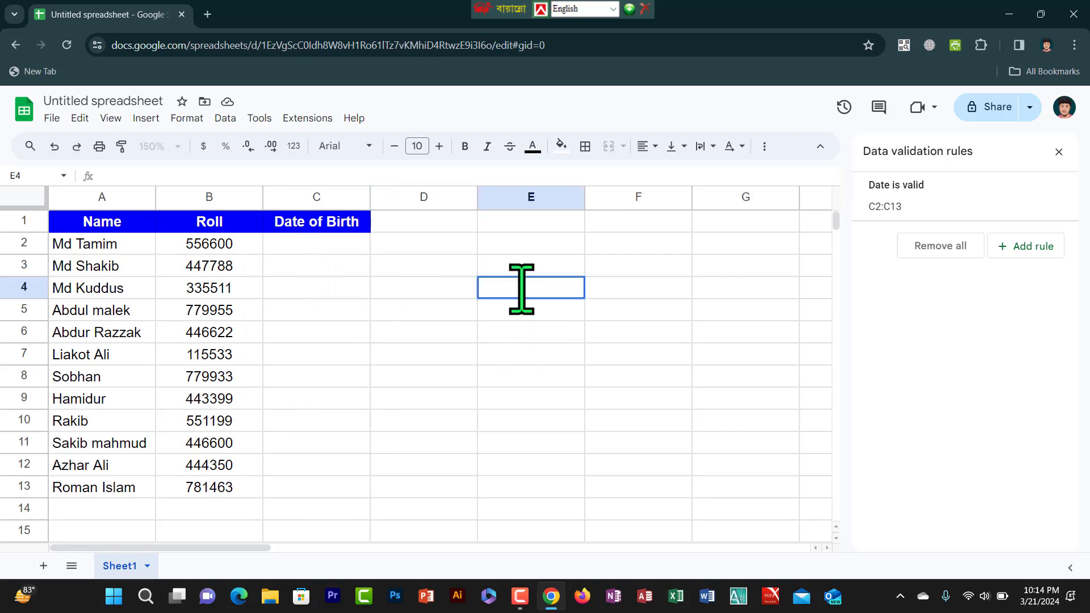
click(284, 243)
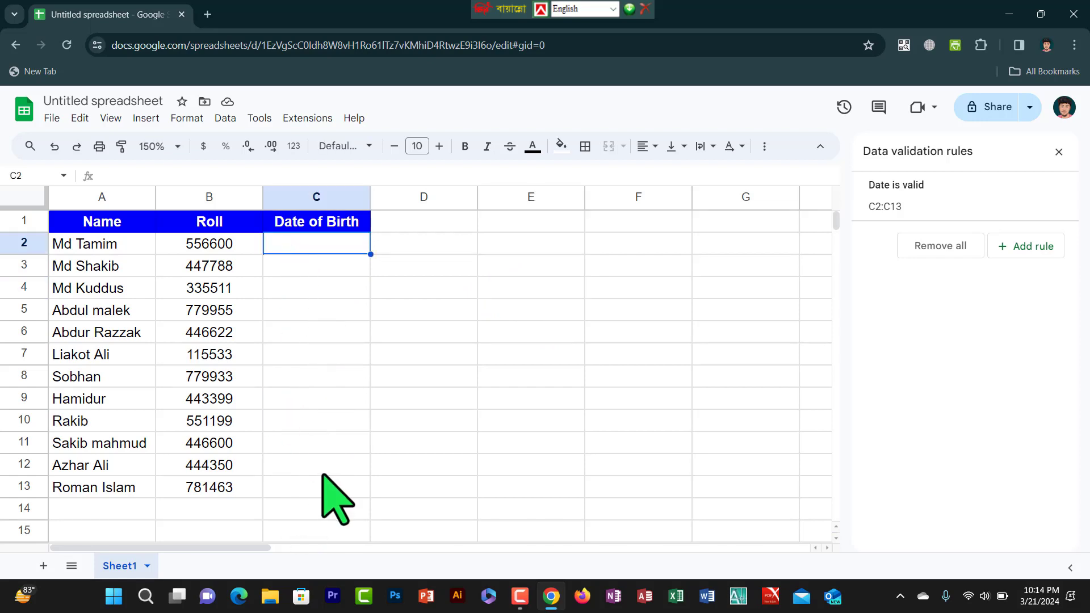
double_click(311, 427)
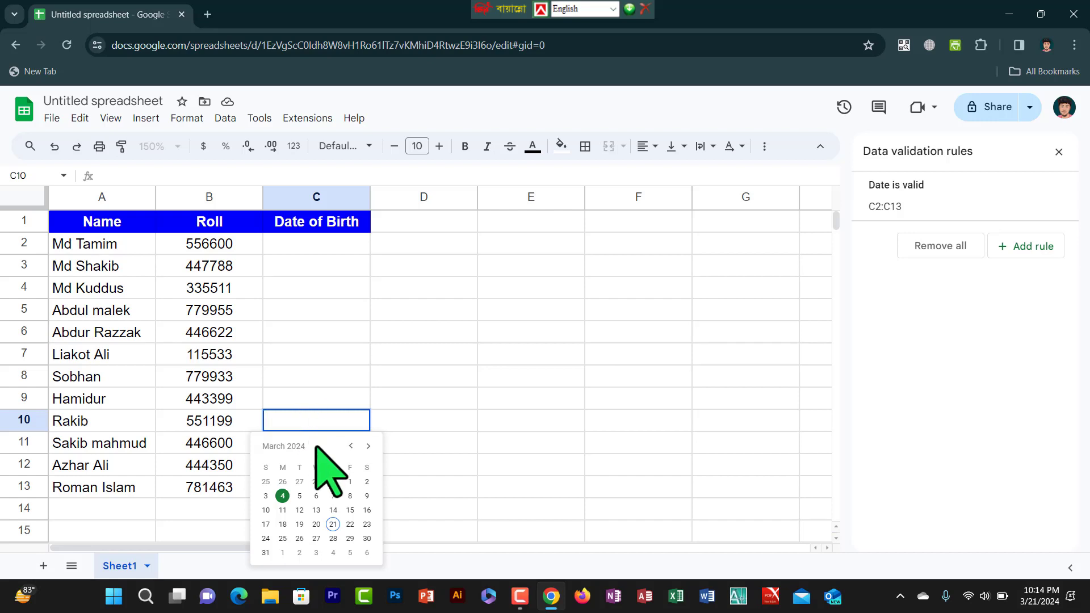
Pick dates of birth from the calendar pop-up for cells C3 and C5
double_click(309, 272)
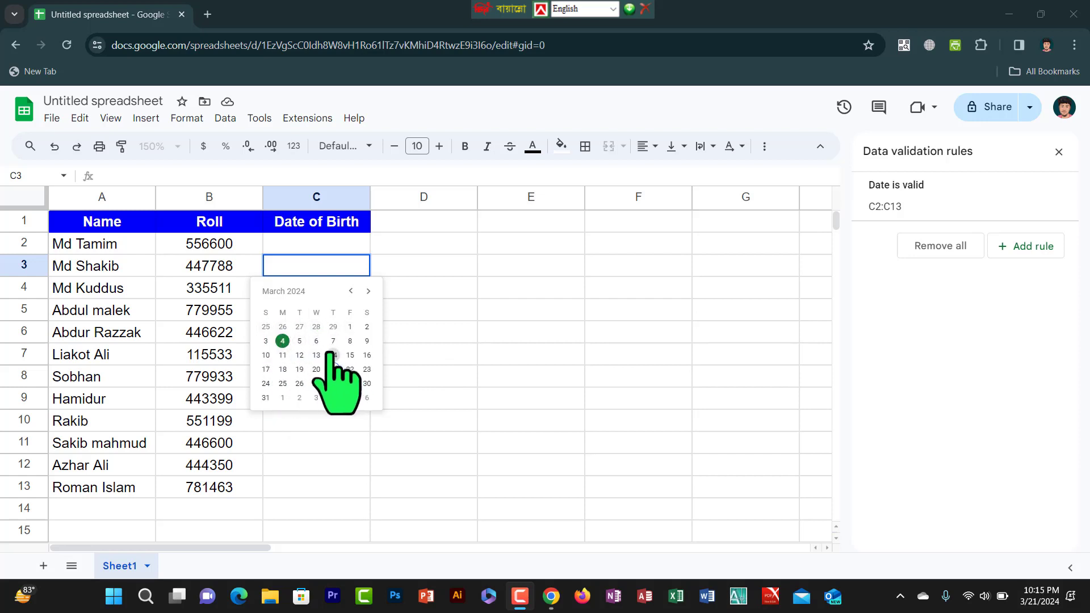
click(301, 341)
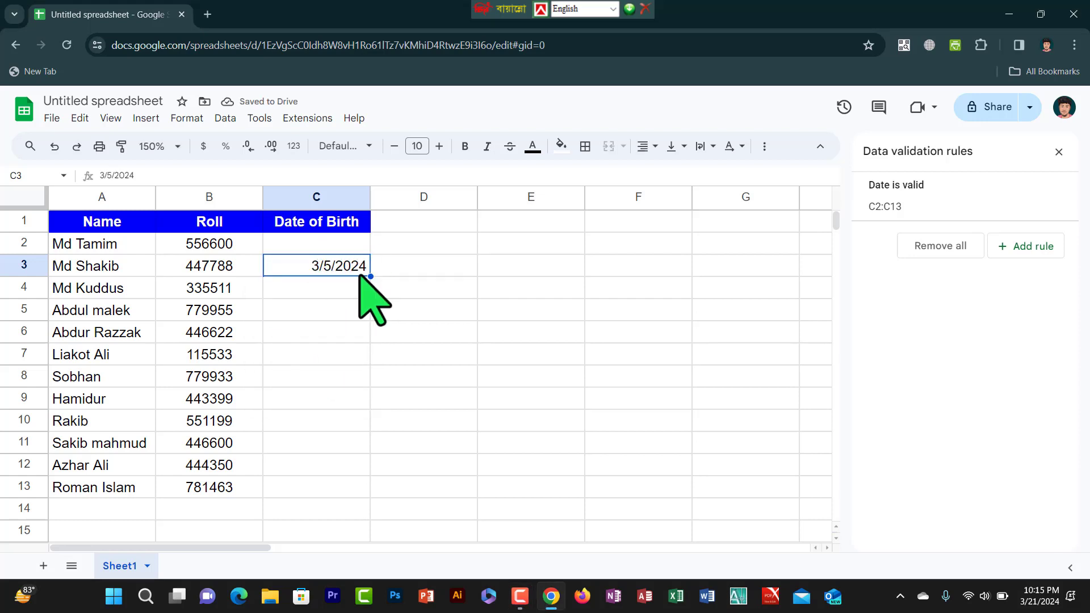
double_click(338, 313)
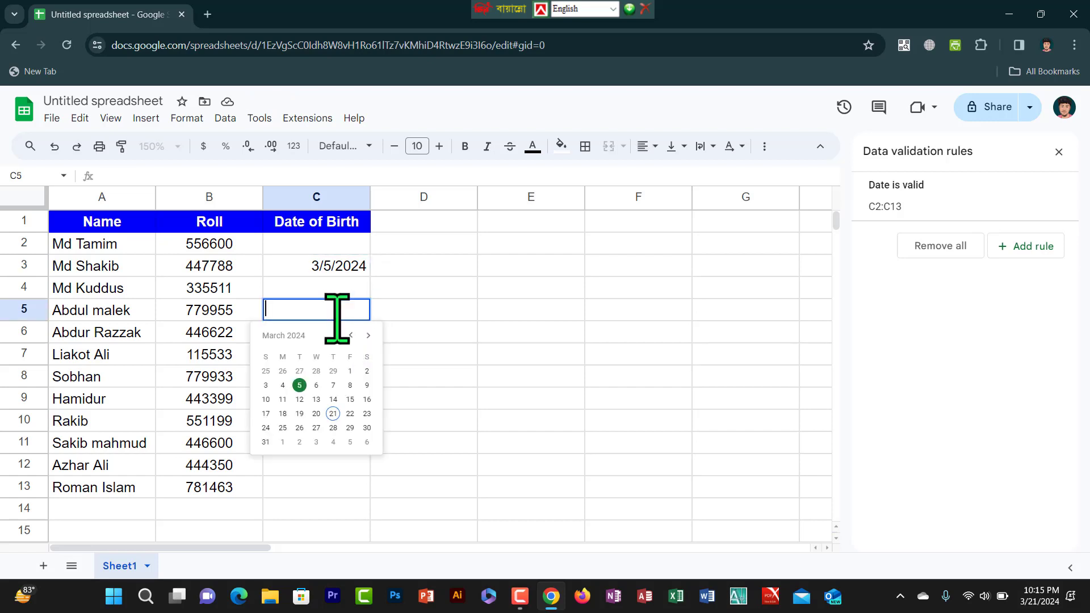
click(367, 385)
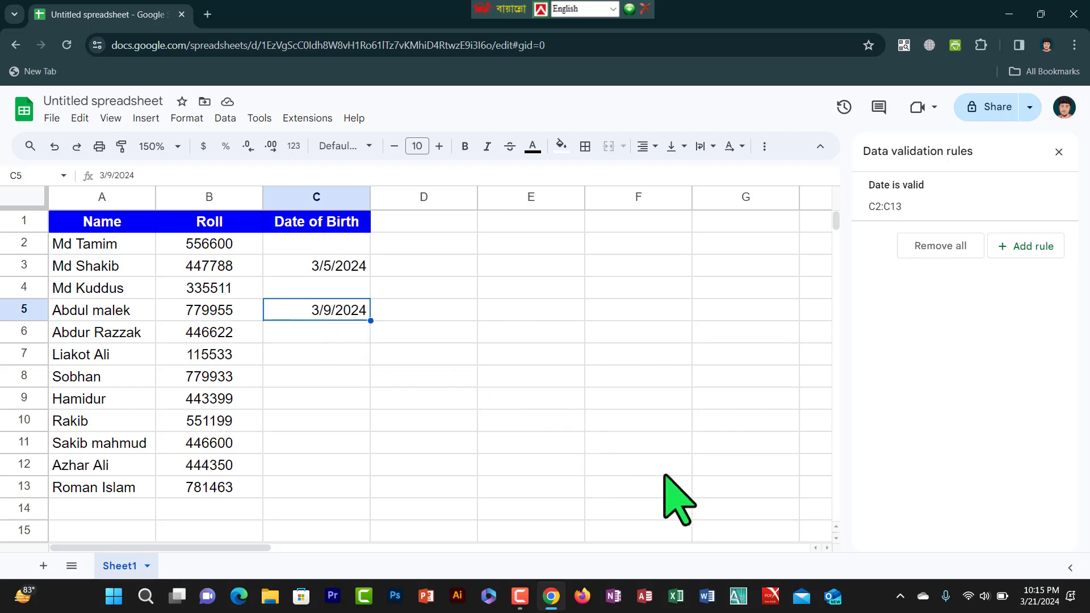
click(314, 268)
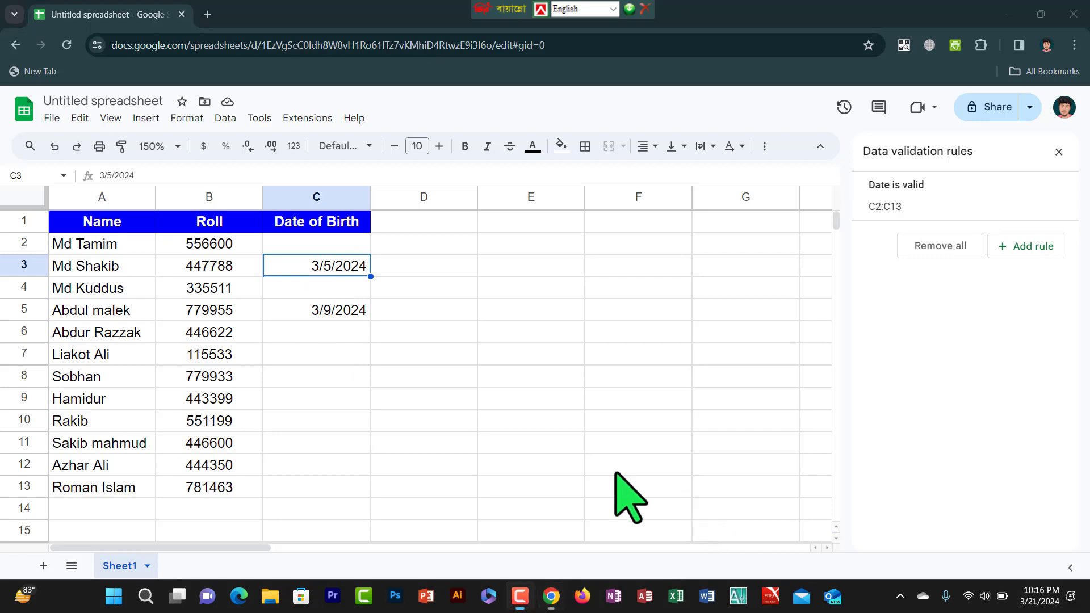
double_click(323, 268)
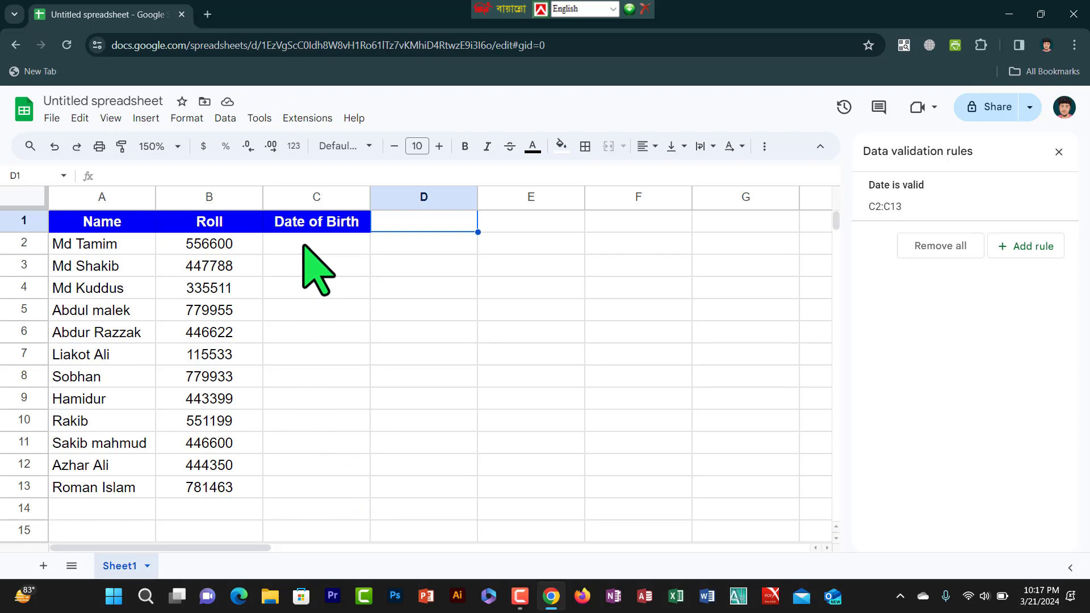
Apply the custom date format 5-Aug-1930 (day, abbreviated month, four-digit year) to cells C2:C13
drag(305, 248, 302, 486)
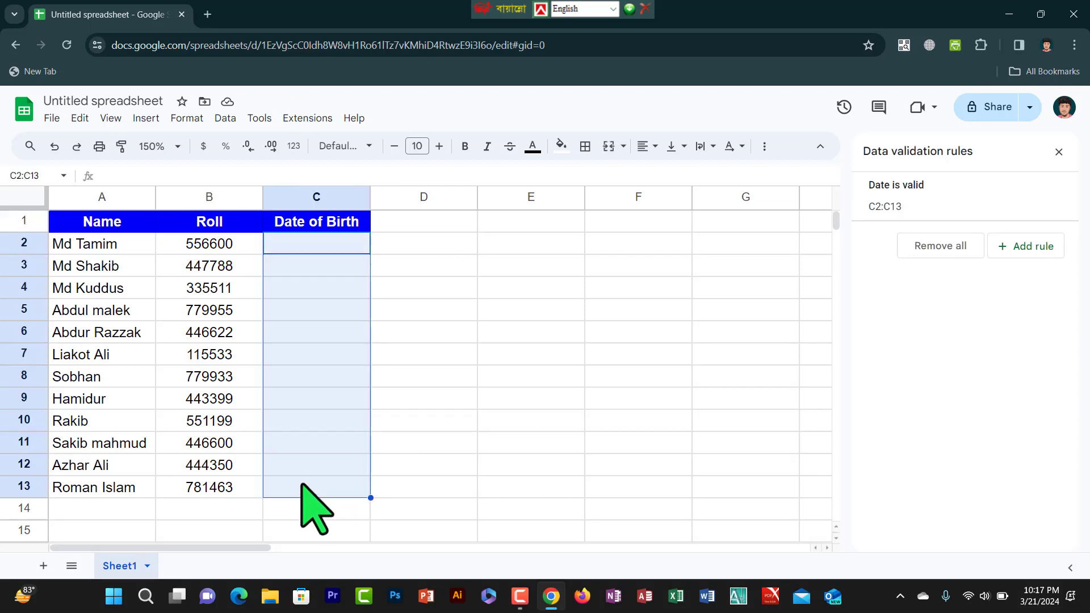
click(186, 117)
mouse_move(221, 178)
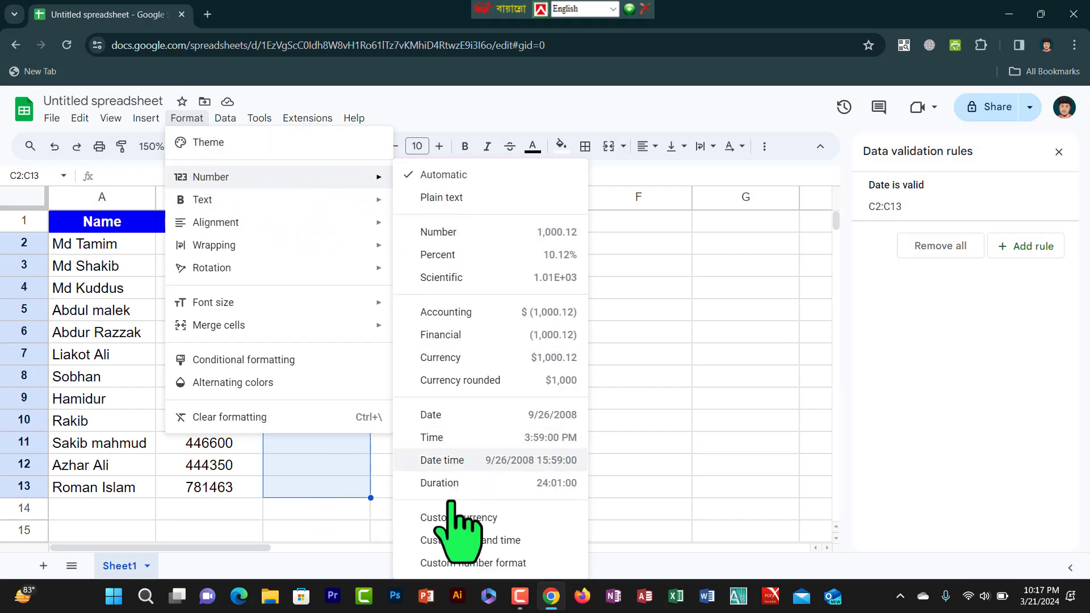
click(474, 540)
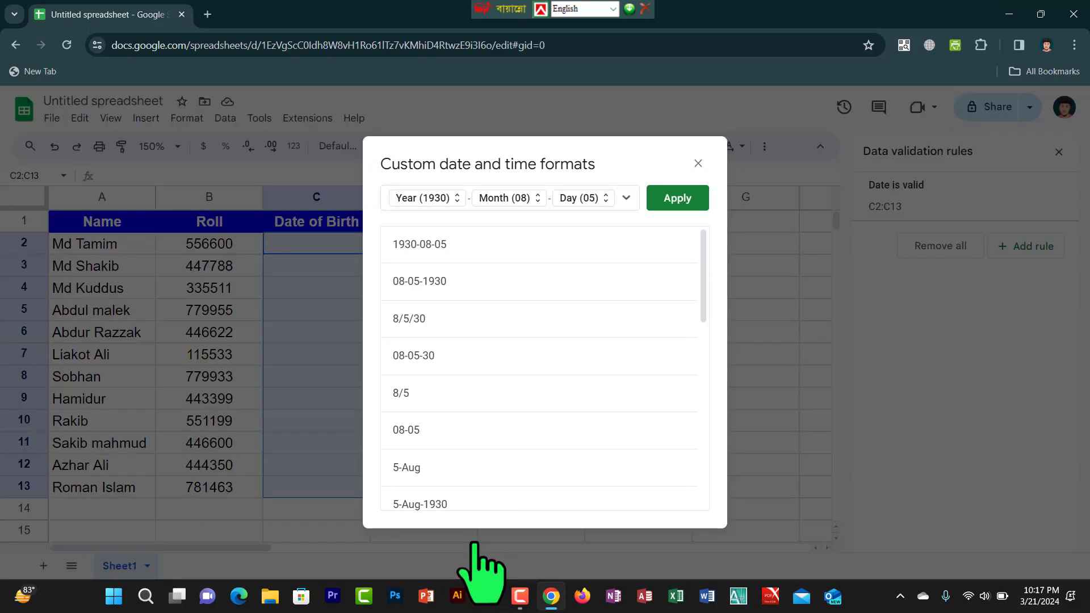
scroll(502, 290, down, 3)
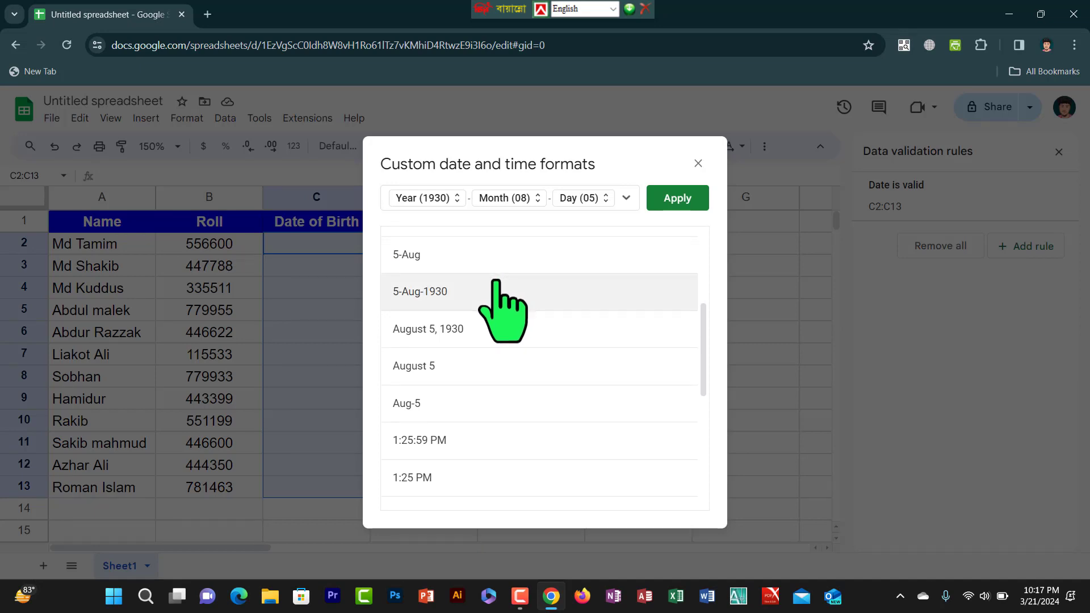
scroll(496, 284, down, 3)
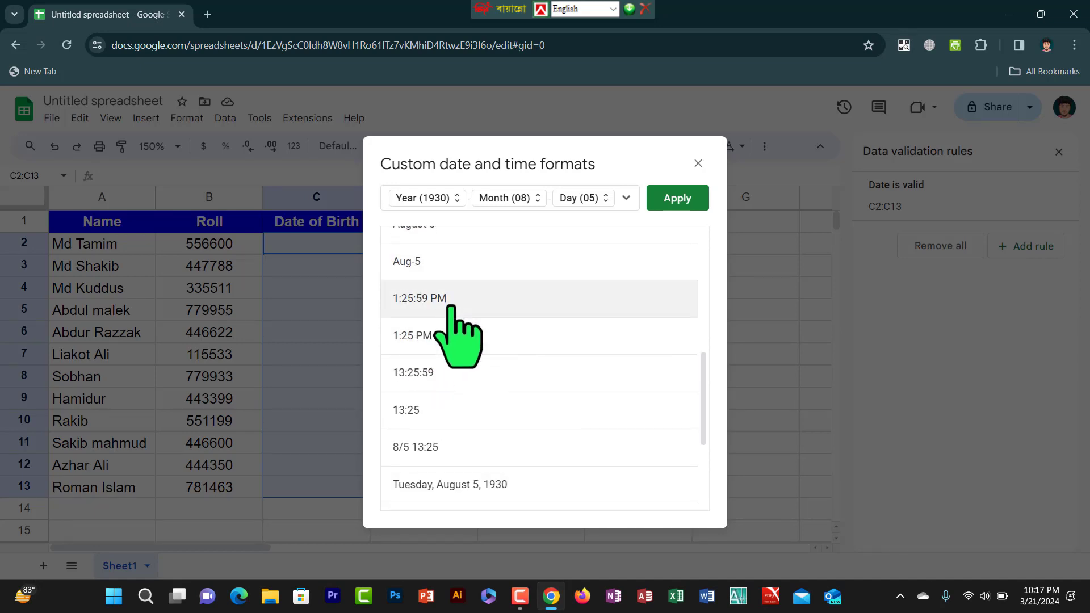
scroll(452, 309, down, 3)
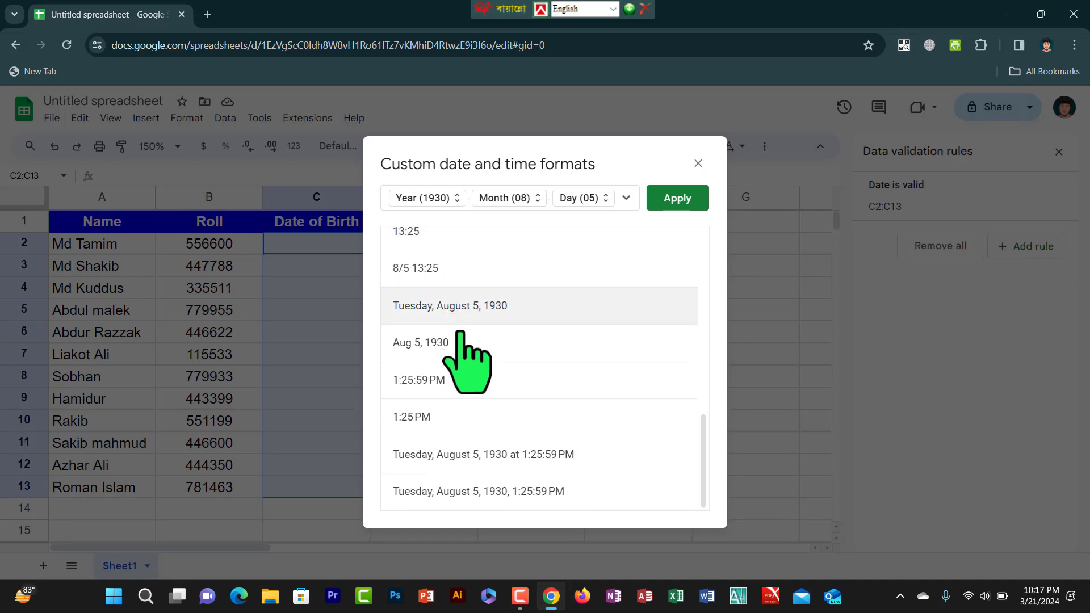
scroll(486, 431, up, 5)
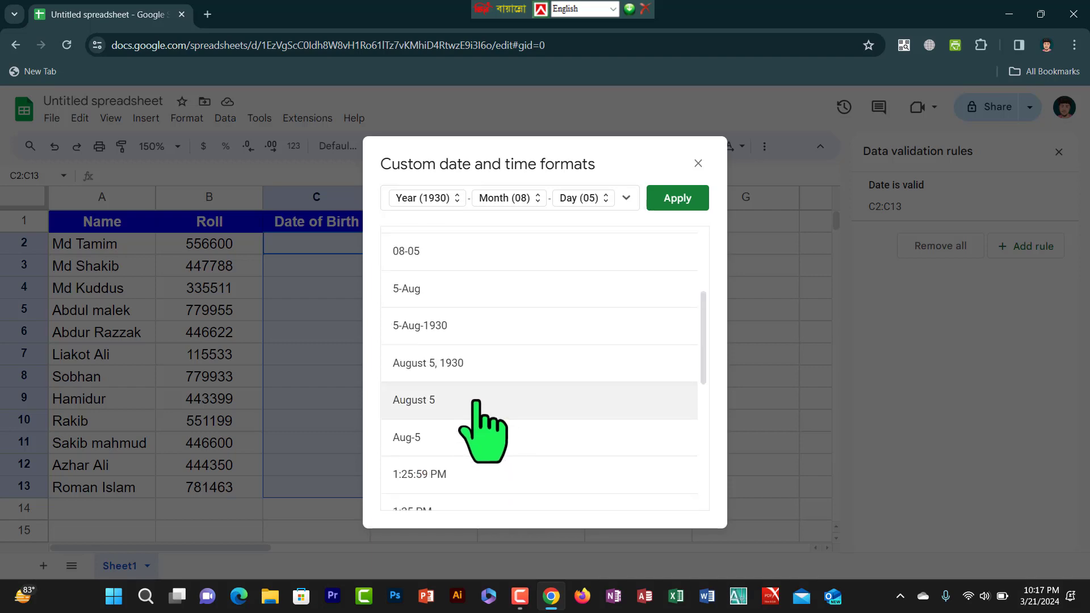
click(440, 334)
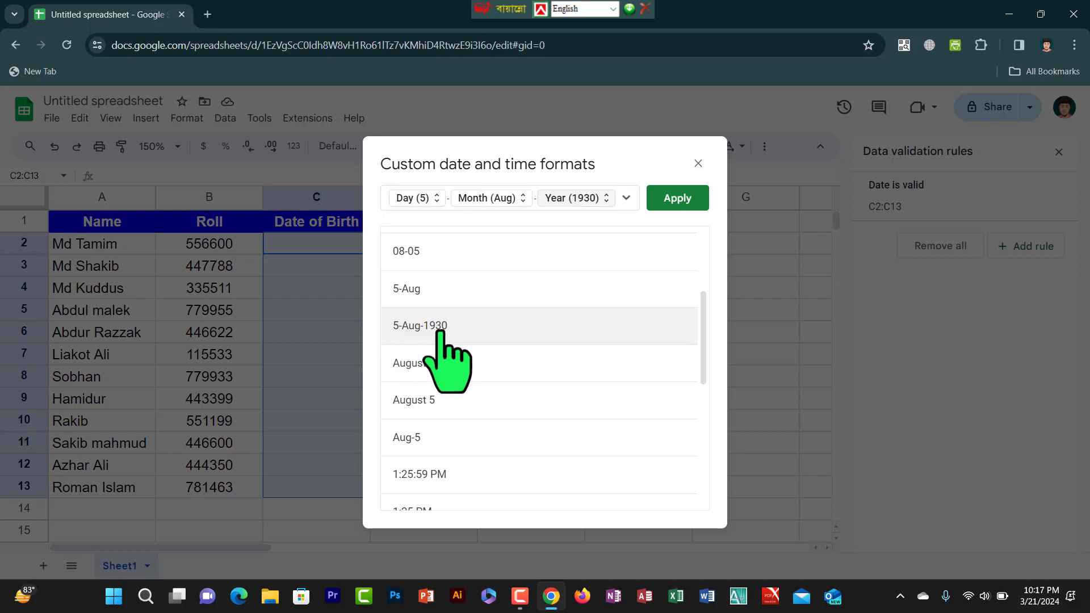
click(667, 200)
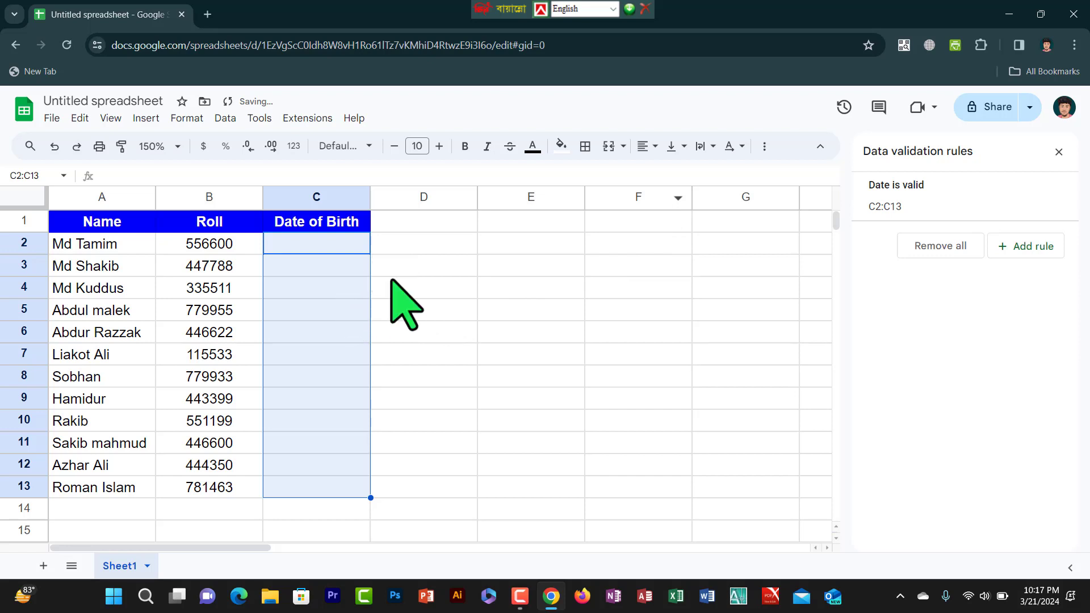
Fill in the date of birth in cell C3 from the calendar pop-up, and select cell C2
click(391, 280)
double_click(320, 264)
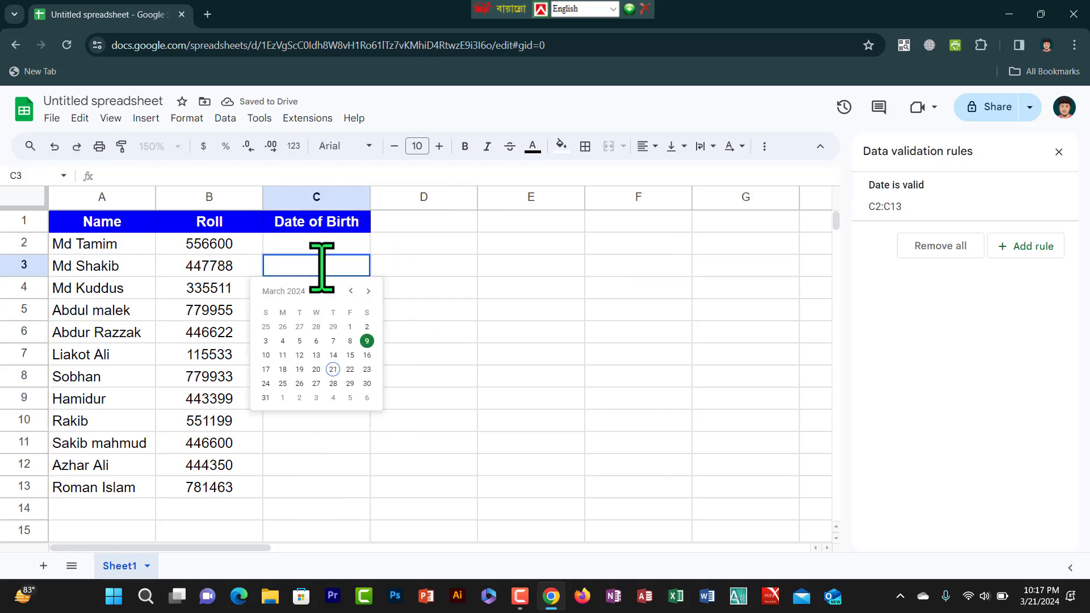
click(316, 327)
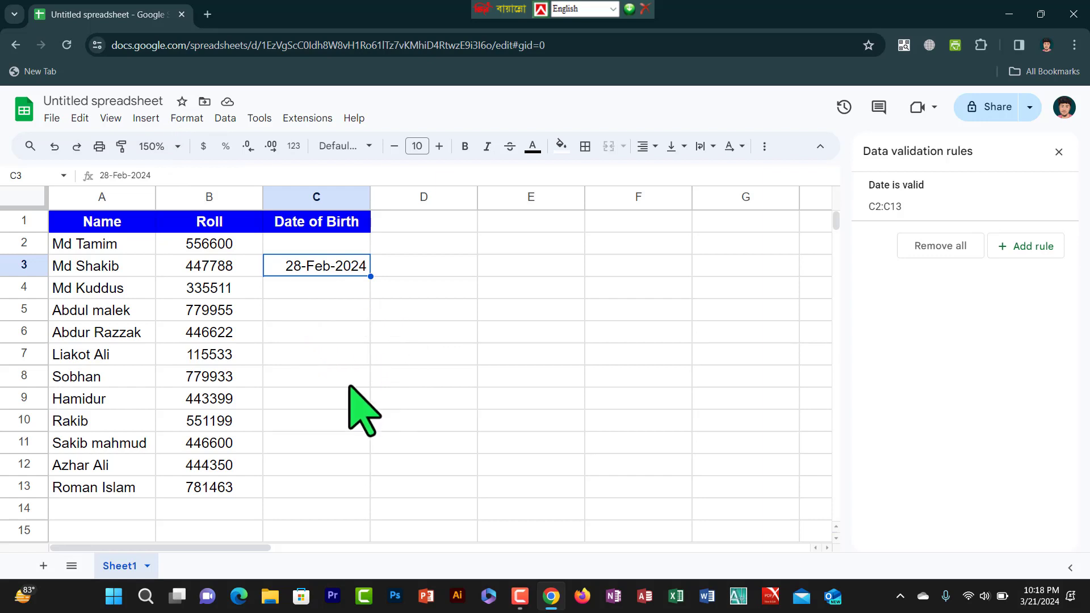
click(309, 243)
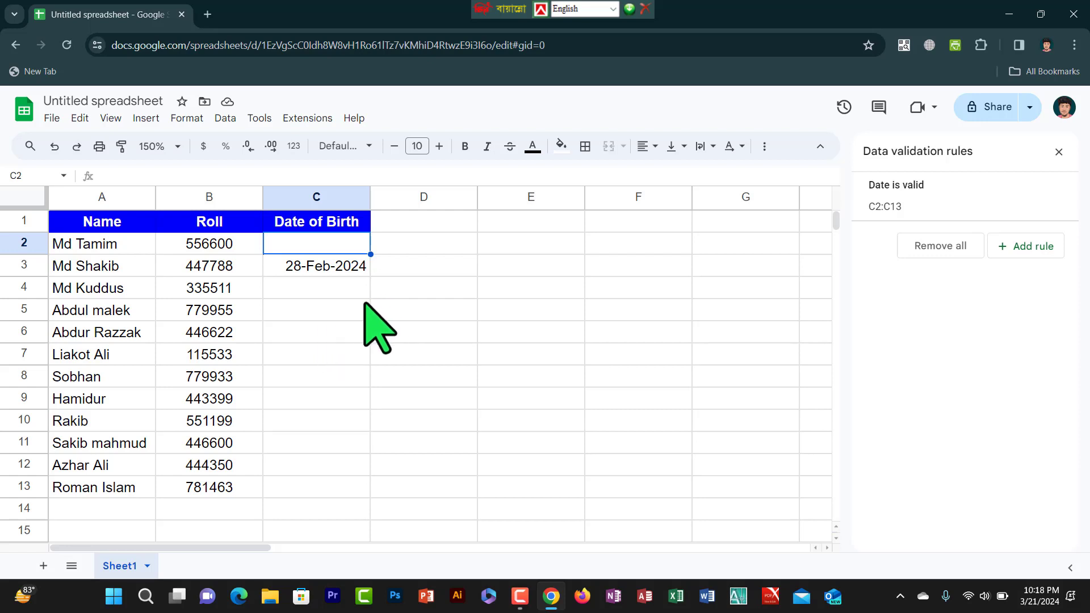
click(910, 503)
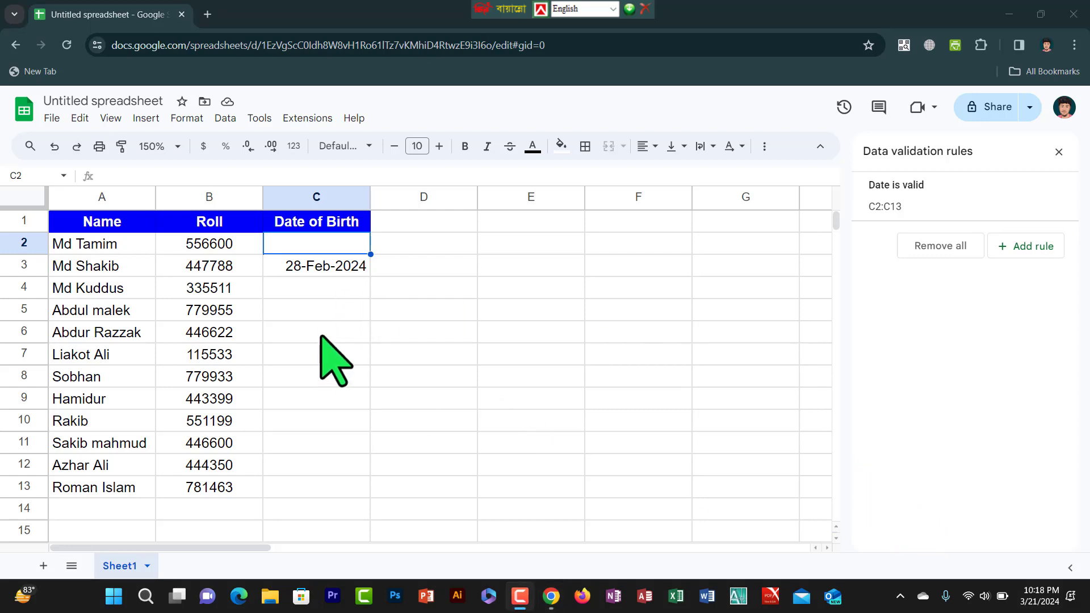